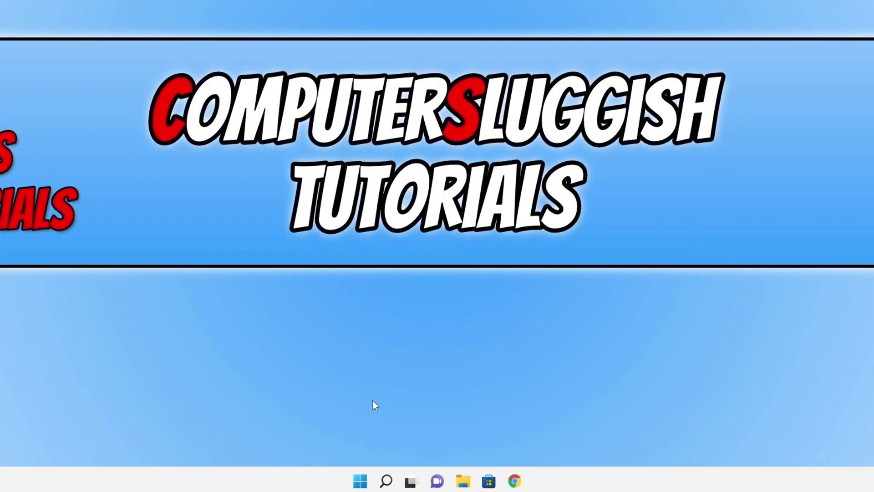
Open Windows Update in Settings, install the available updates, and close Settings.
right_click(359, 490)
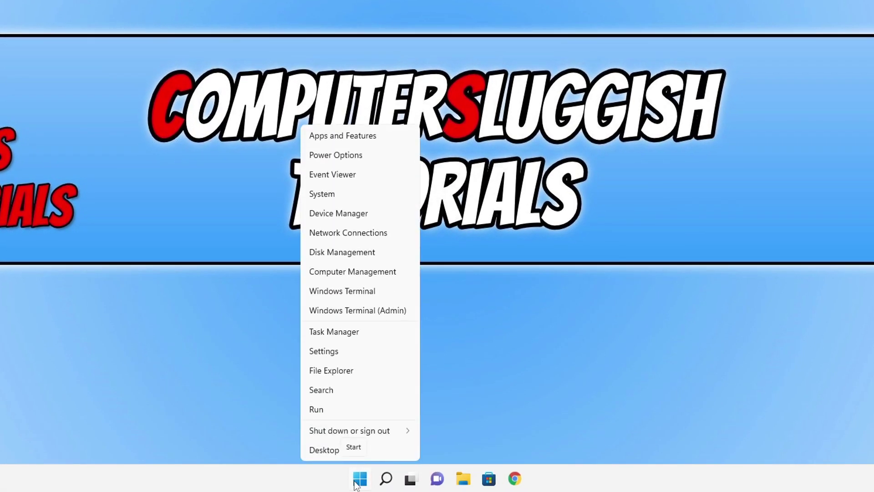
click(347, 351)
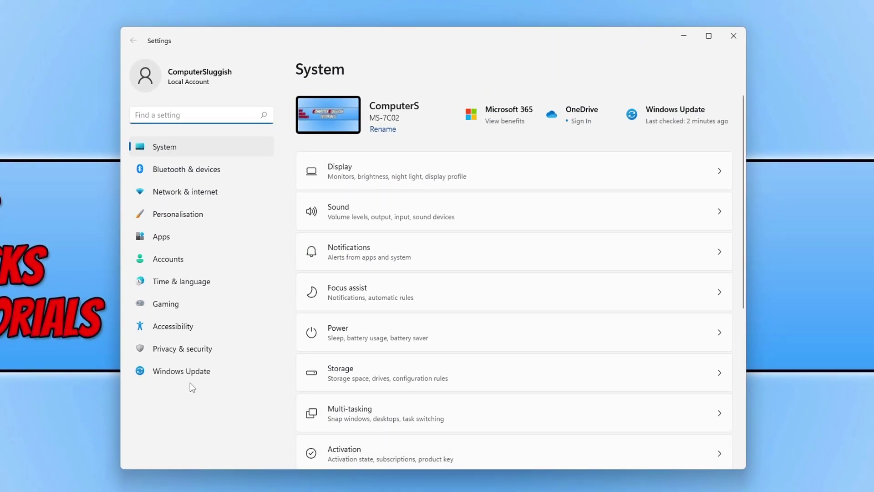
click(199, 379)
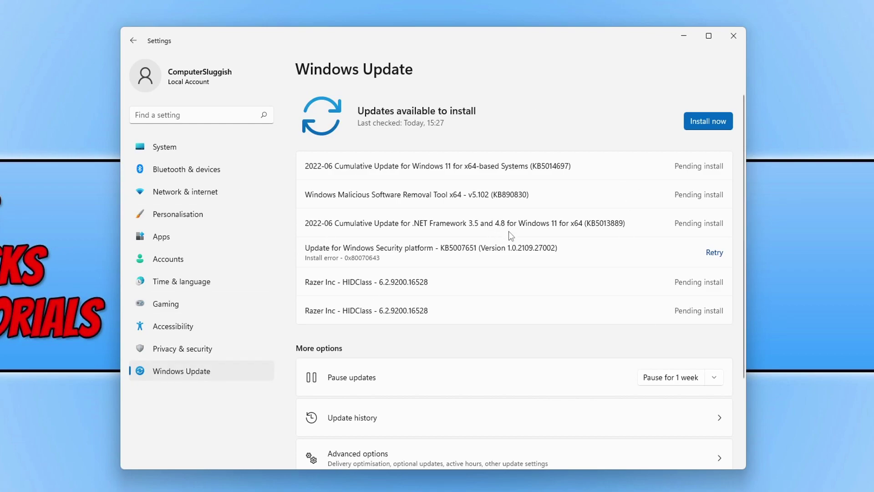
click(705, 117)
click(733, 35)
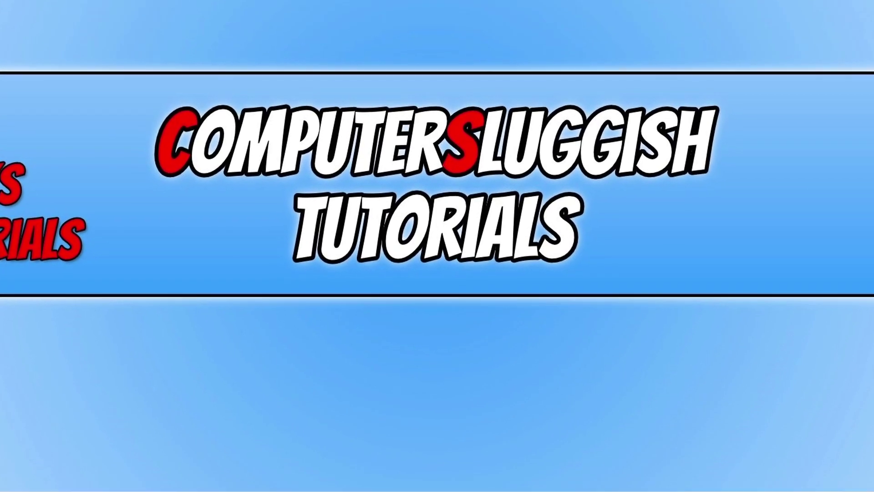
Find GamingServices in Task Manager's list of services and restart it.
right_click(361, 481)
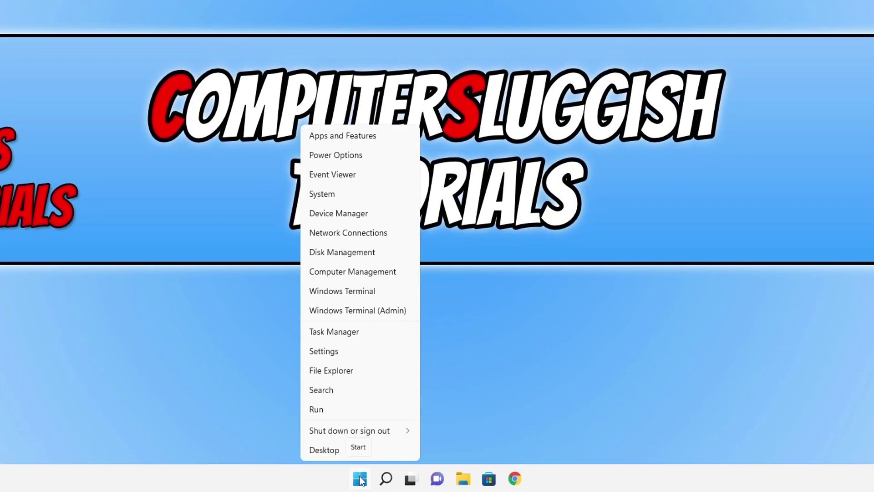
click(354, 332)
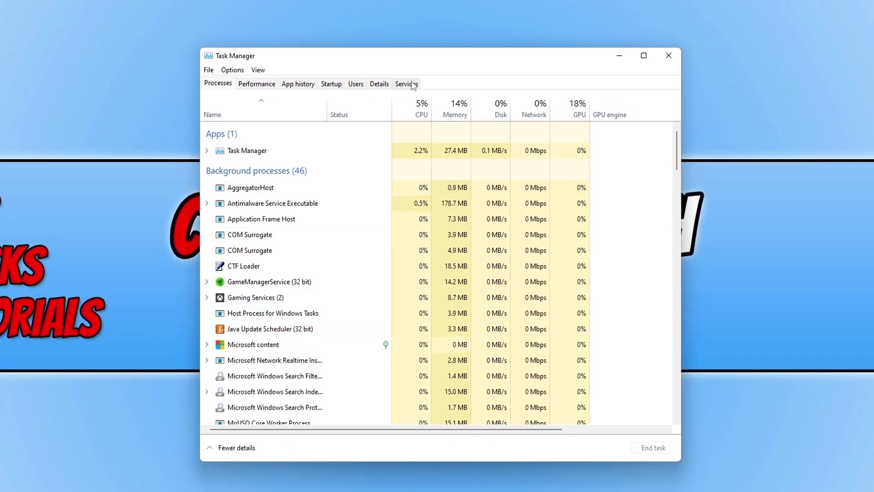
click(412, 84)
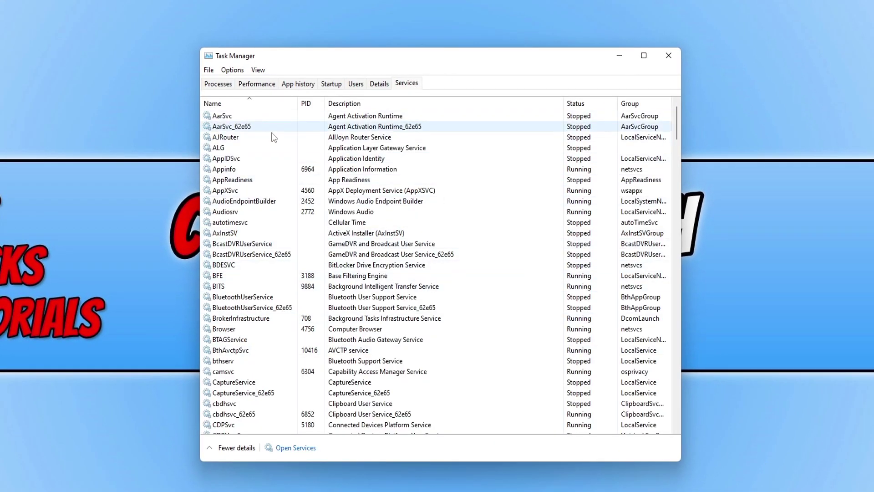
click(253, 157)
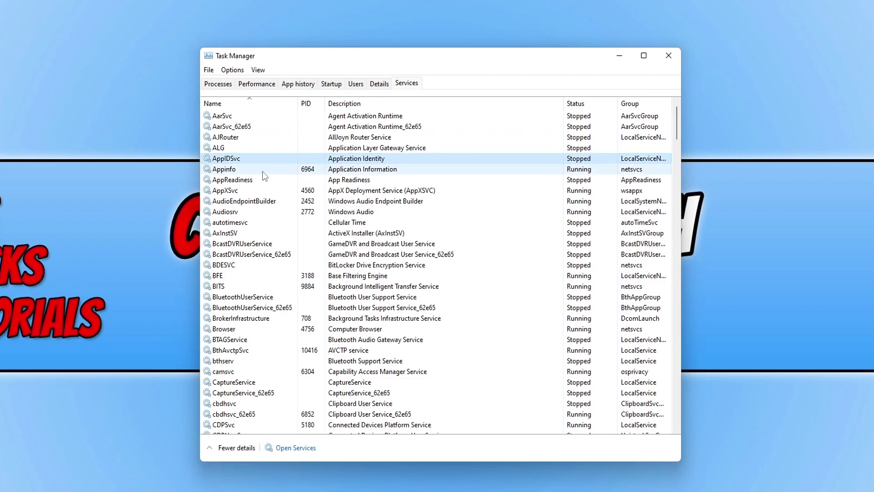
key(g)
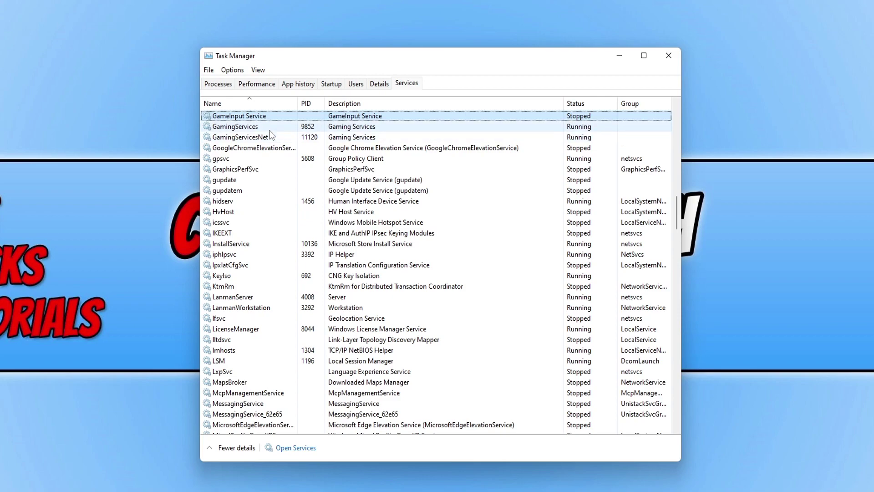
click(515, 126)
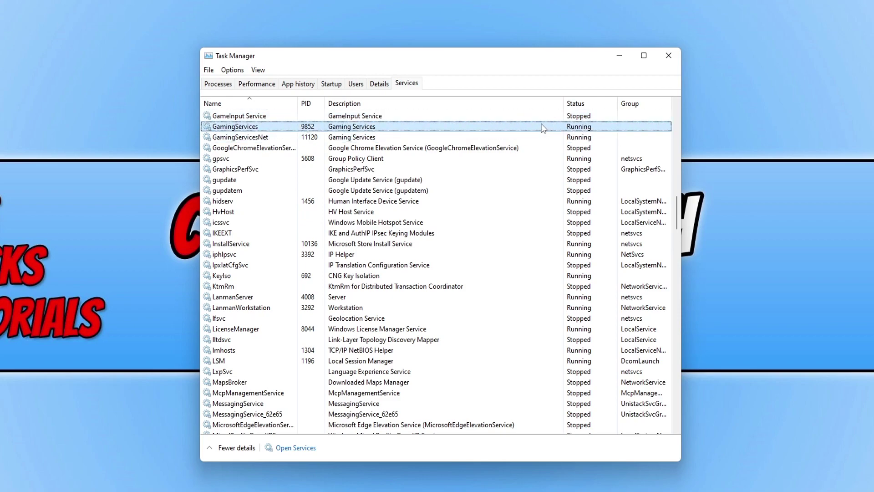
right_click(284, 130)
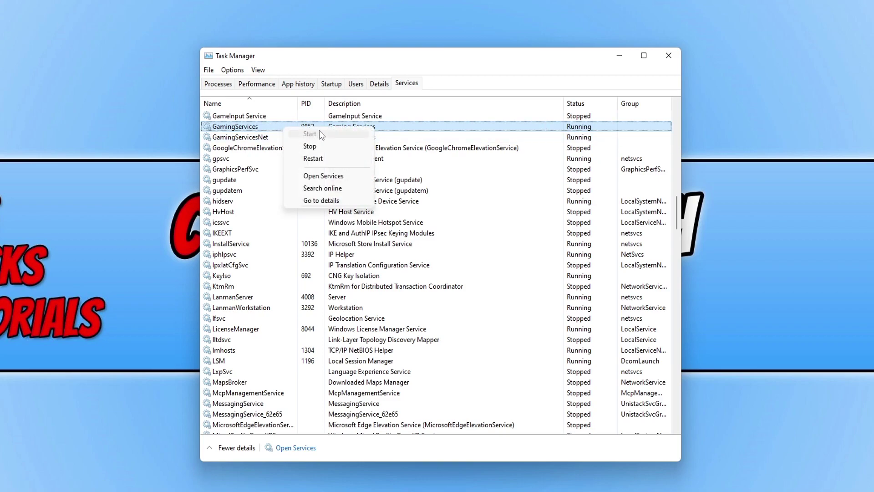
key(Escape)
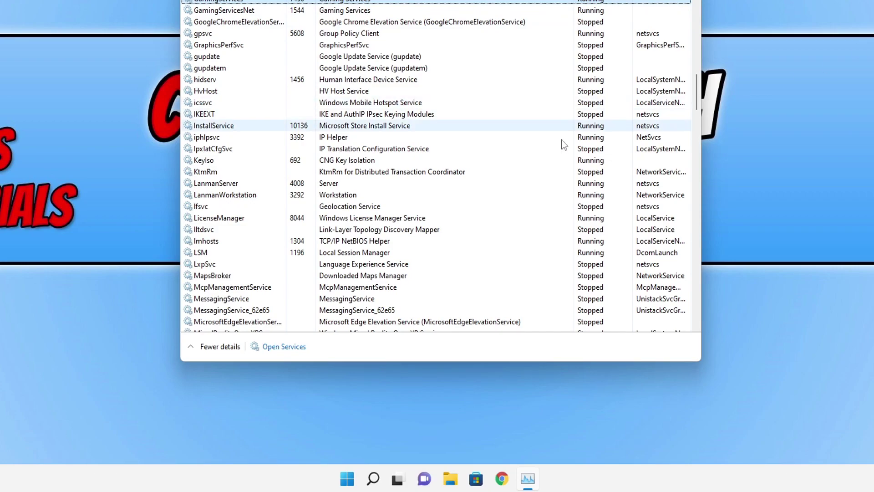
Search the installed apps in Apps & features for "gaming" and open the advanced options of Gaming Services.
right_click(346, 479)
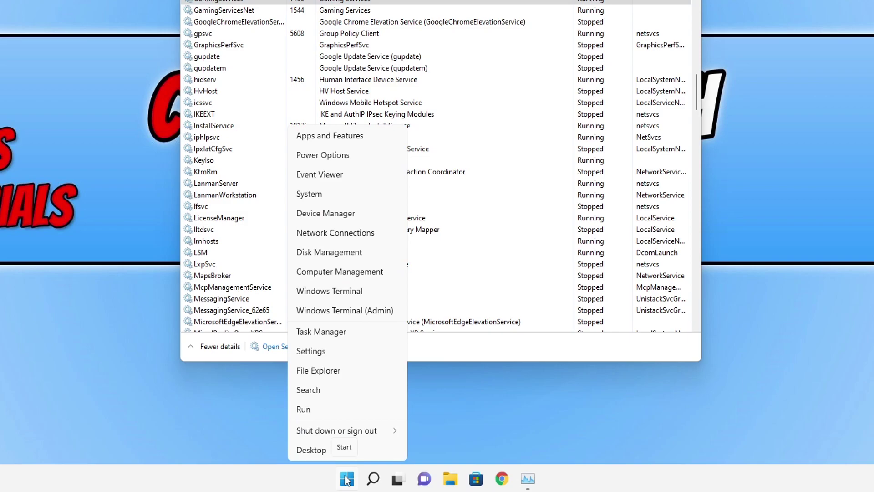
click(330, 136)
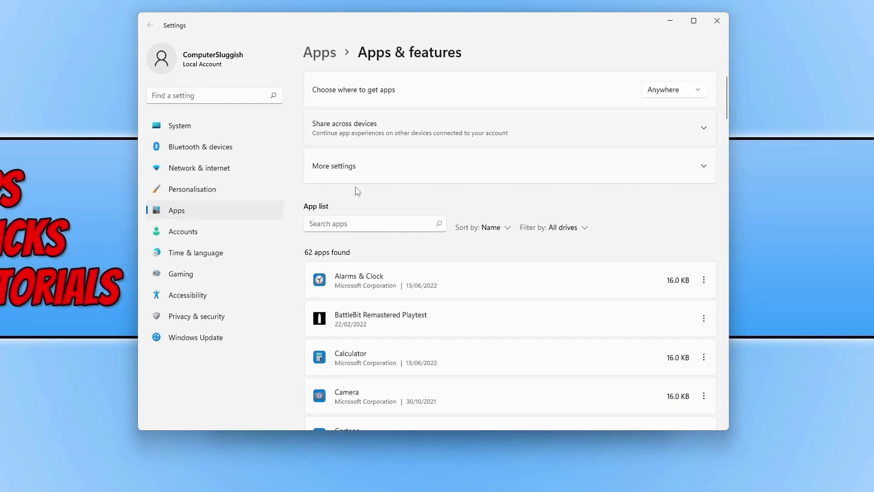
click(379, 226)
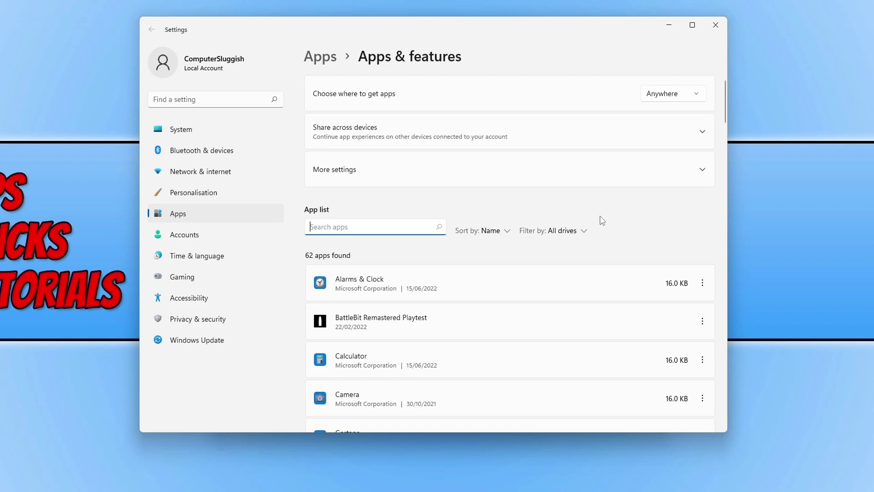
text(gaming)
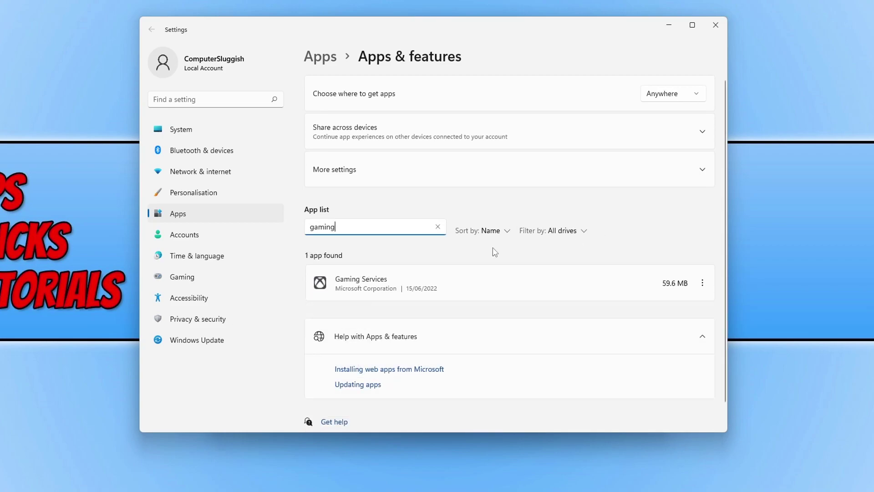
click(703, 285)
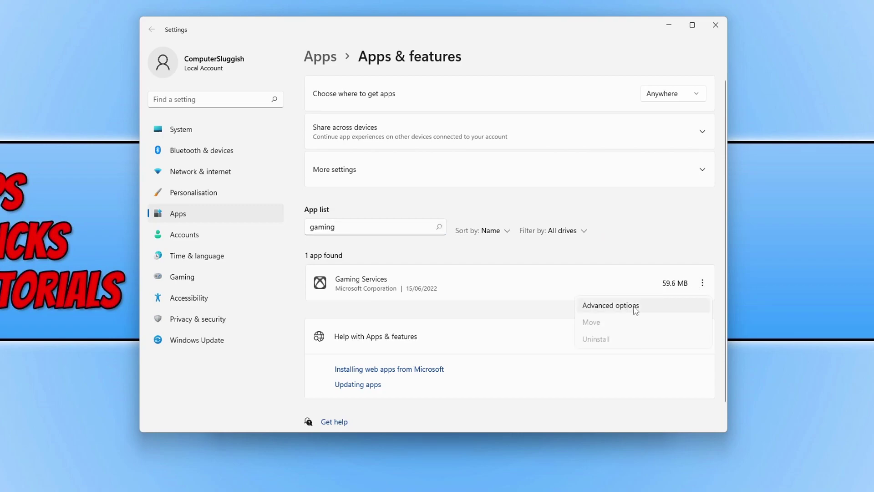
click(610, 305)
Terminate the Gaming Services app and its related processes.
scroll(575, 270, down, 3)
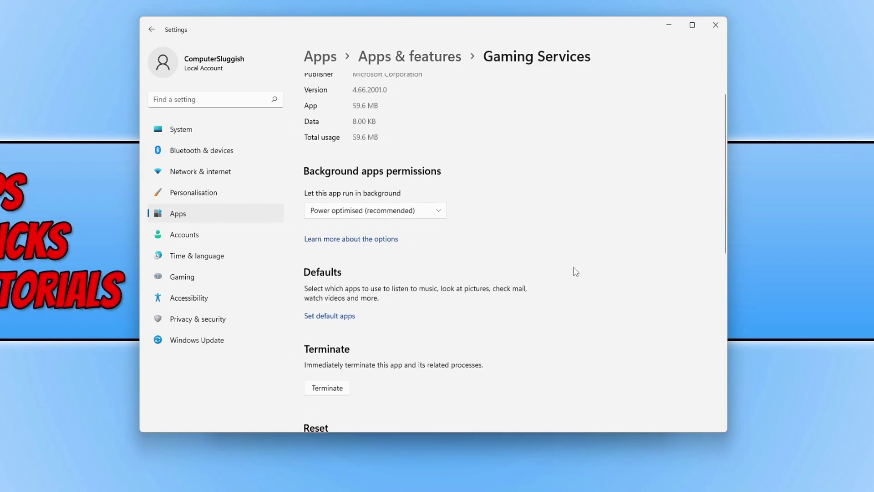
scroll(575, 271, down, 3)
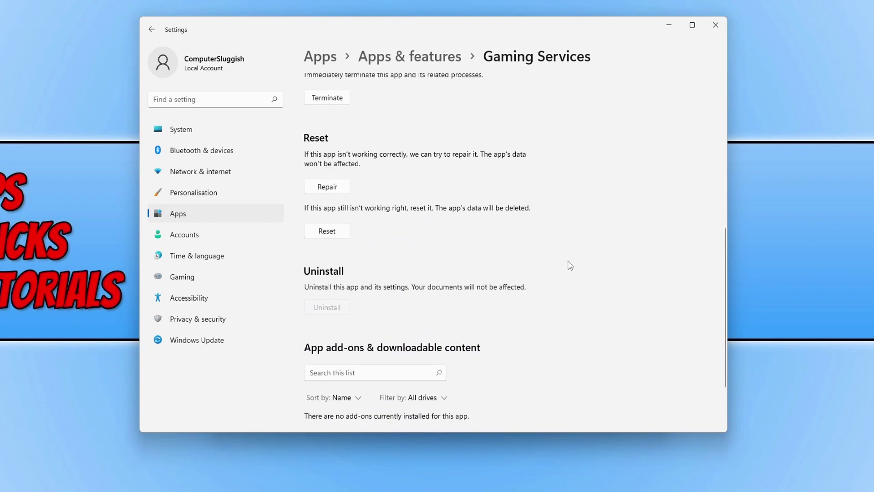
click(339, 152)
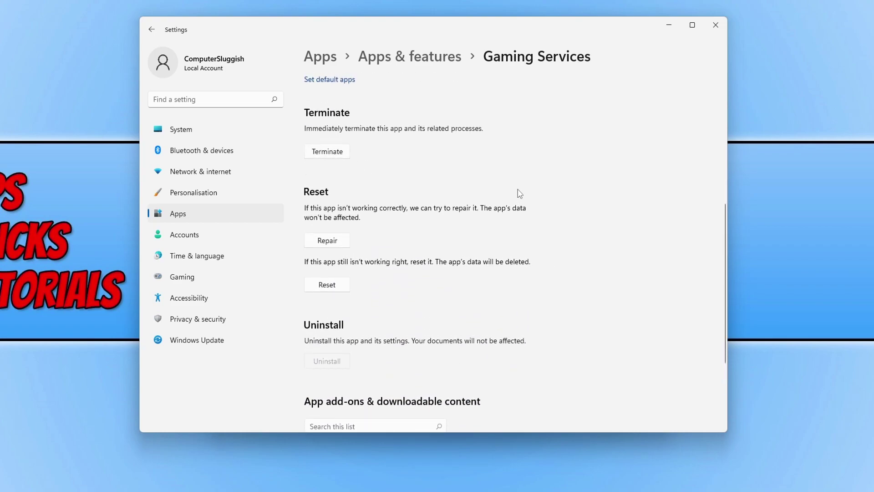
Repair the Gaming Services app and reset it, confirming the deletion of its data.
click(331, 245)
click(329, 283)
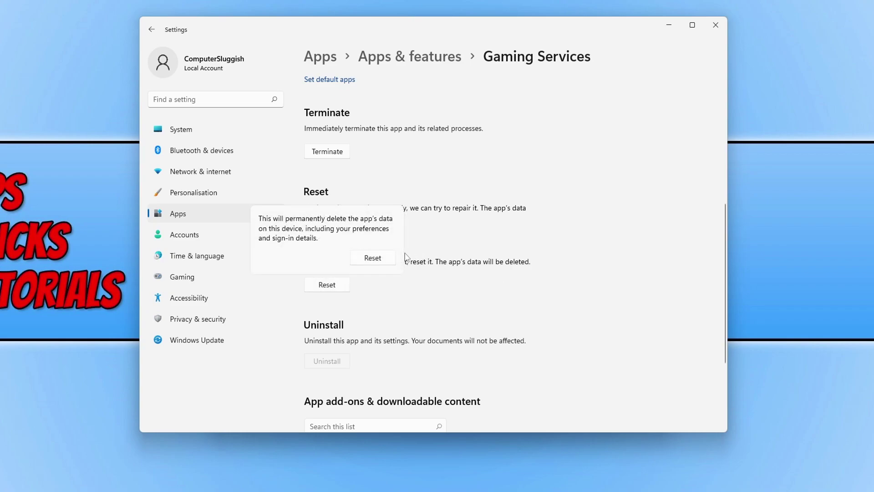
click(390, 260)
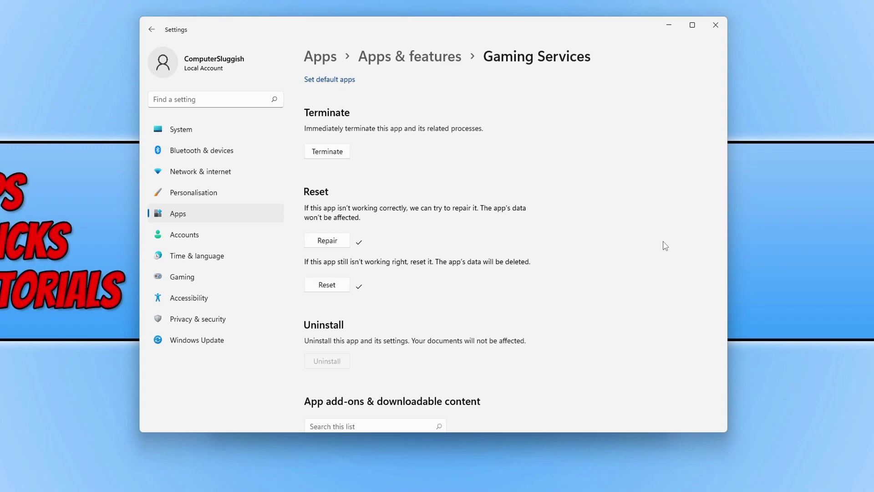
Change the background apps permission for Gaming Services.
scroll(665, 245, up, 5)
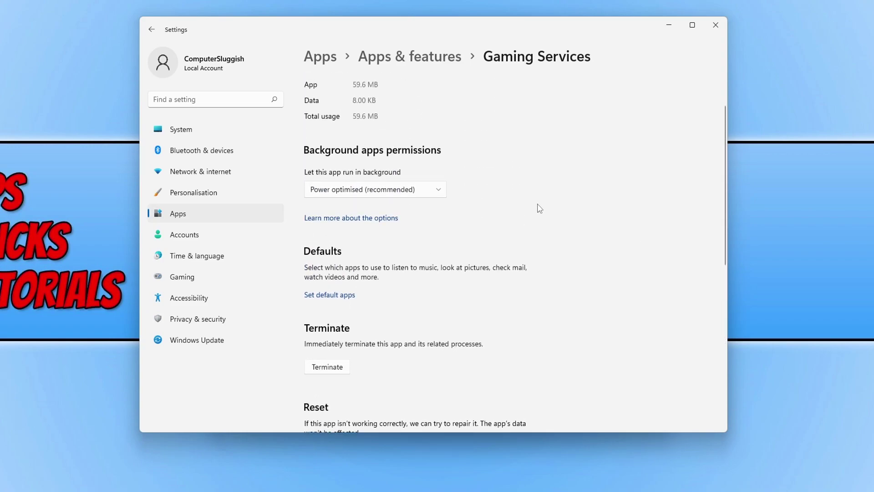
click(397, 192)
click(381, 171)
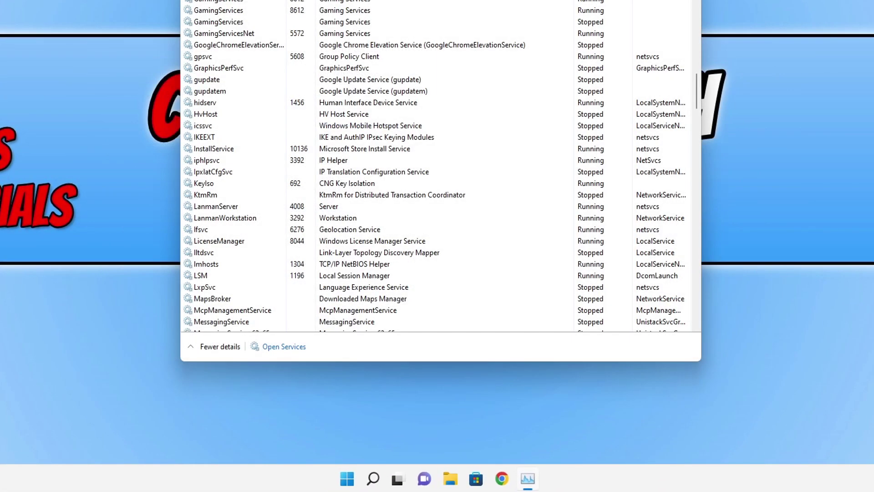
Close Task Manager and run "get-appxpackage Microsoft.GamingServices | remove-AppxPackage -allusers" in Windows PowerShell as administrator.
key(alt+F4)
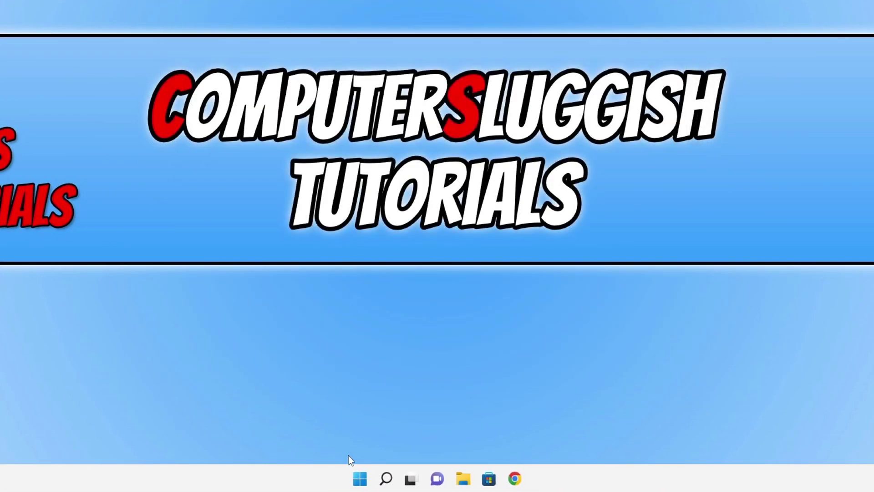
click(359, 481)
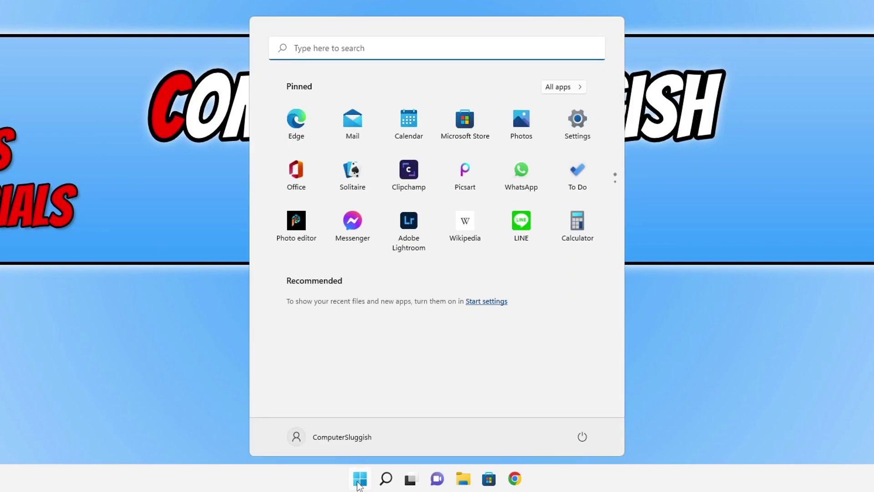
text(powershell)
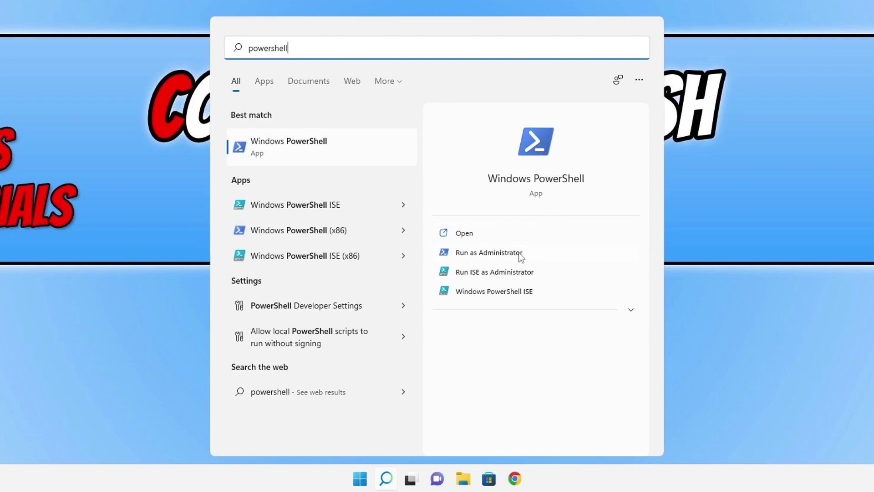
right_click(314, 144)
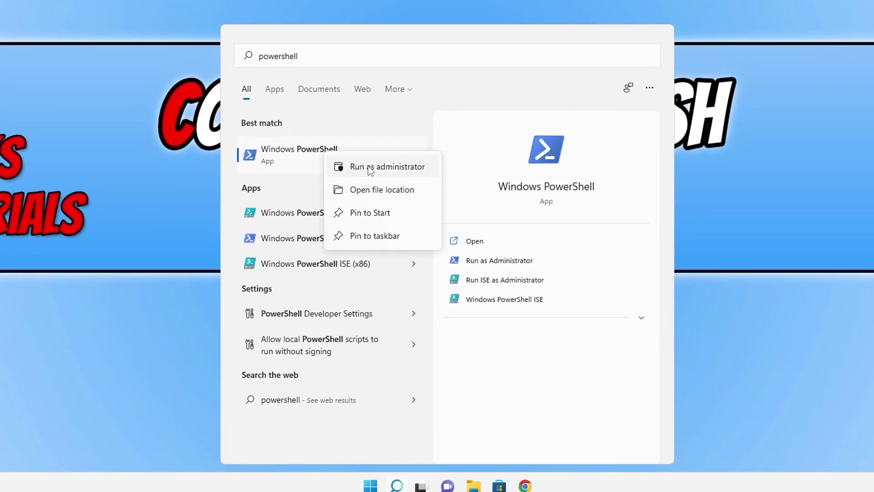
click(364, 158)
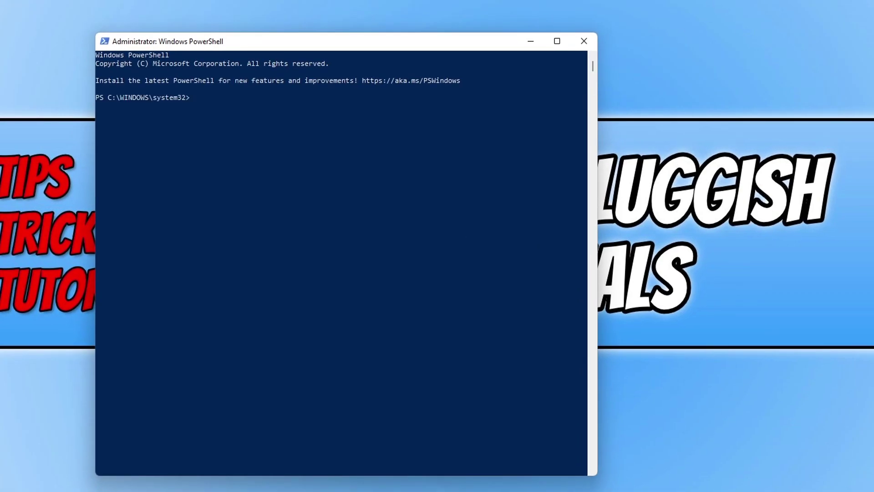
text(get-appxpackage Microsoft.GamingServices | remove-AppxPackage -allusers)
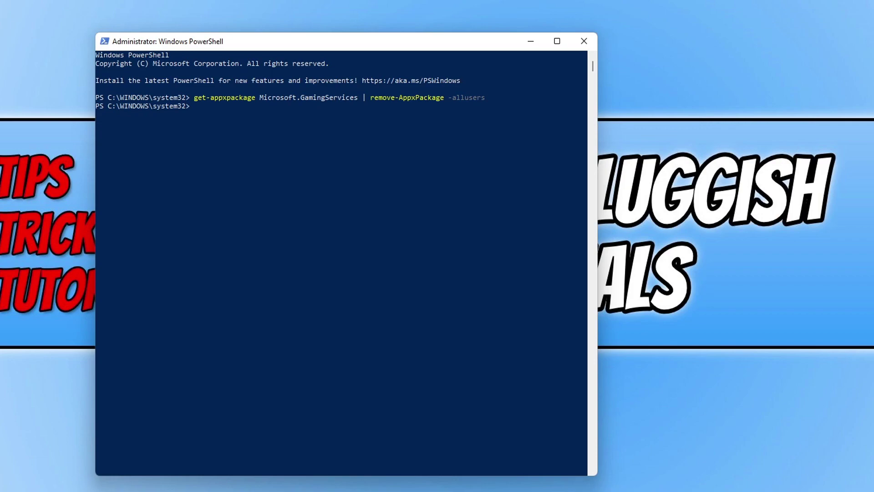
Search the installed apps in Apps & features for "gaming" to check whether Gaming Services is still installed.
key(super+x)
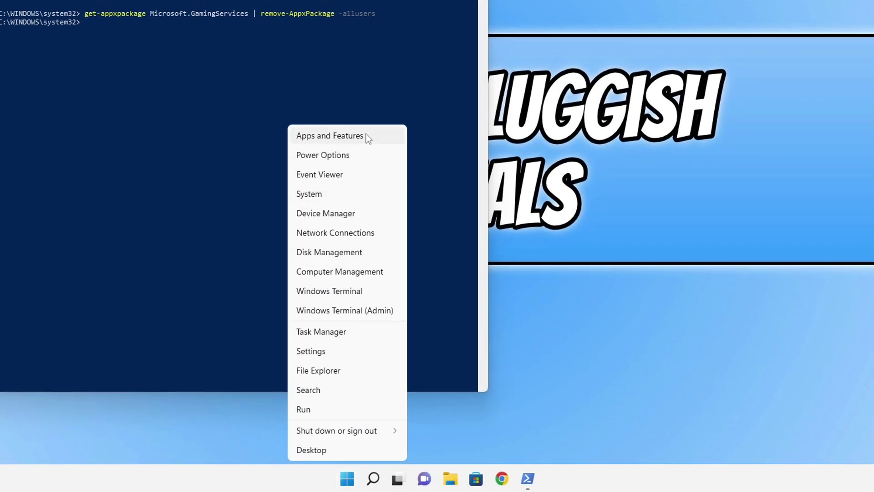
click(368, 137)
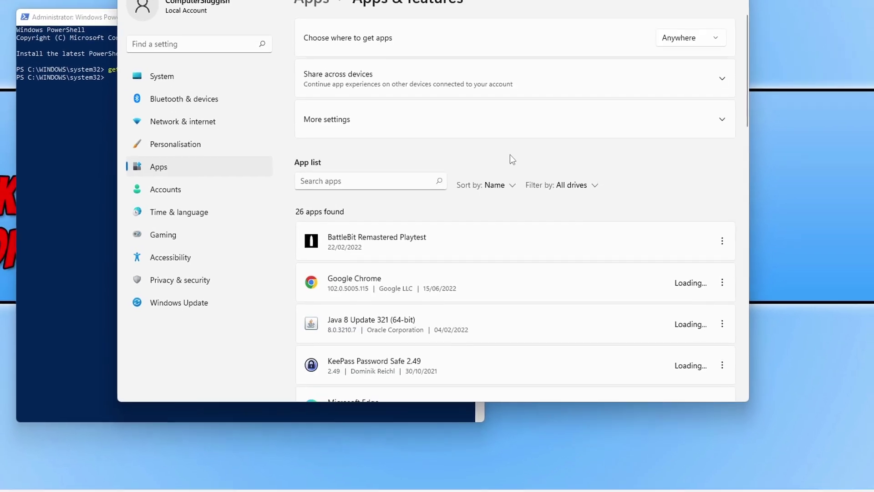
click(357, 181)
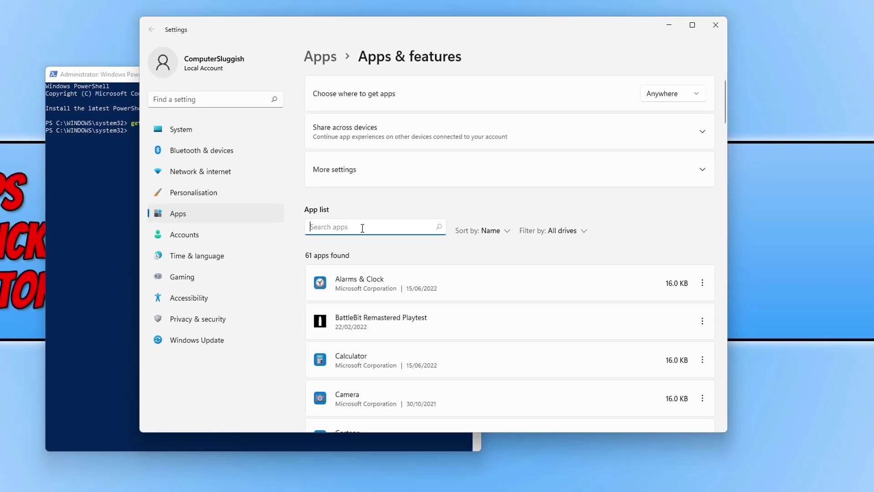
text(gaming)
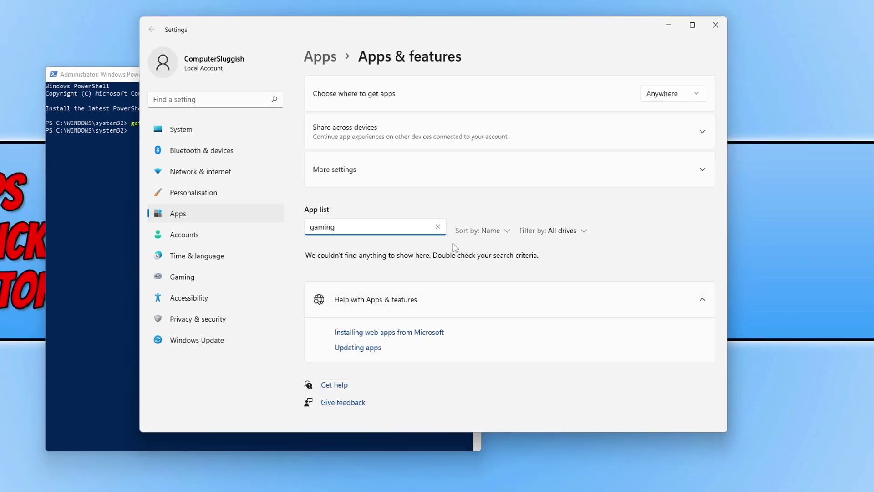